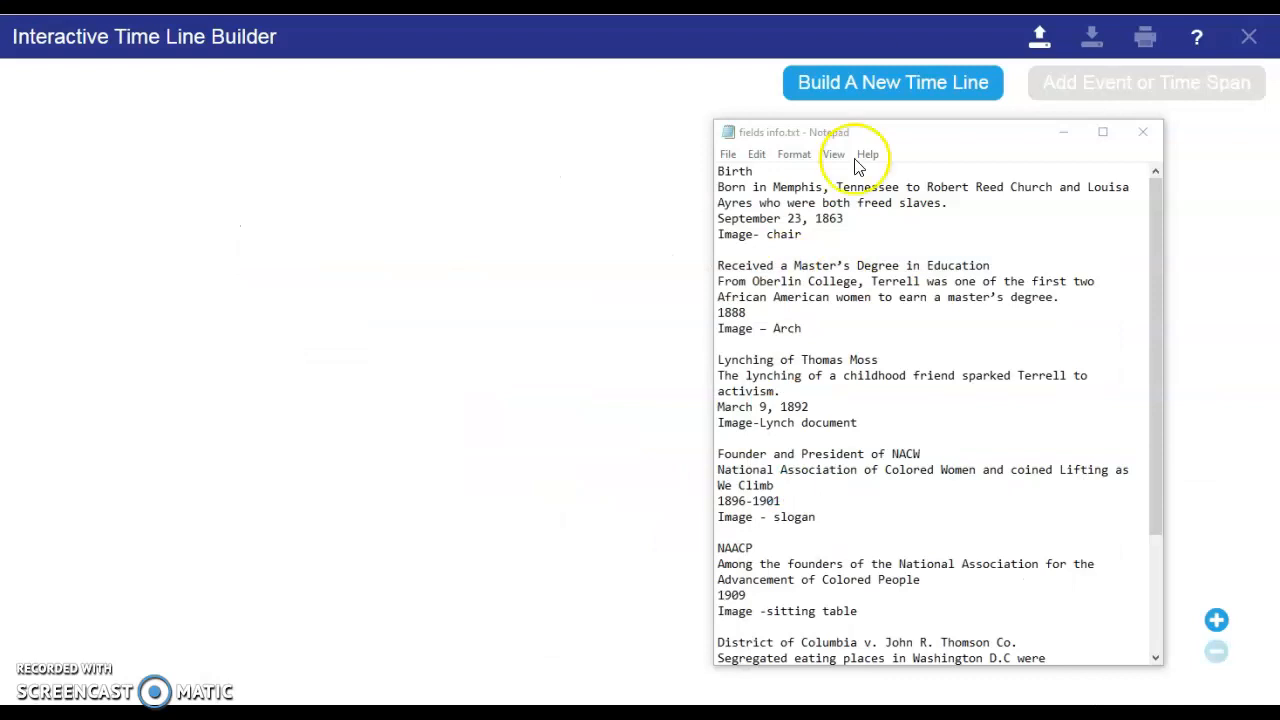
# Move the notes window out of the way and start a new time line titled "The Life of Mary Church Terrell"
pyautogui.moveTo(926, 135); pyautogui.dragTo(1279, 330)
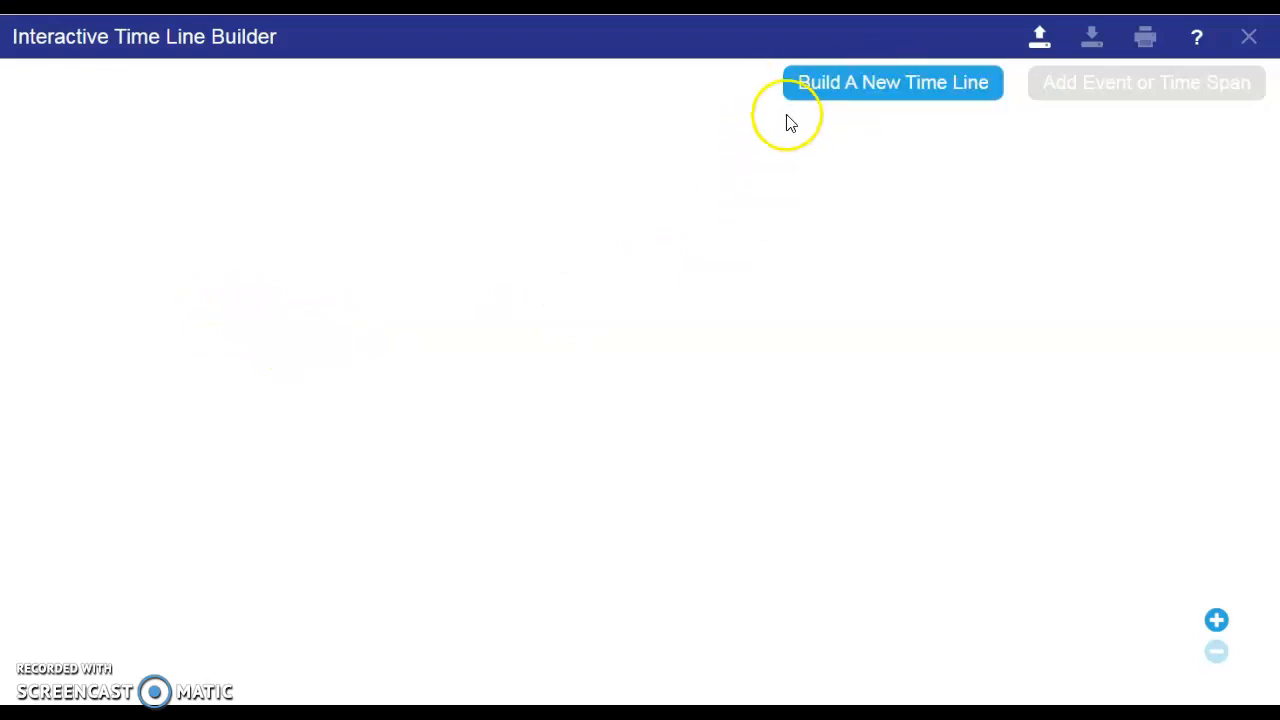
pyautogui.click(895, 100)
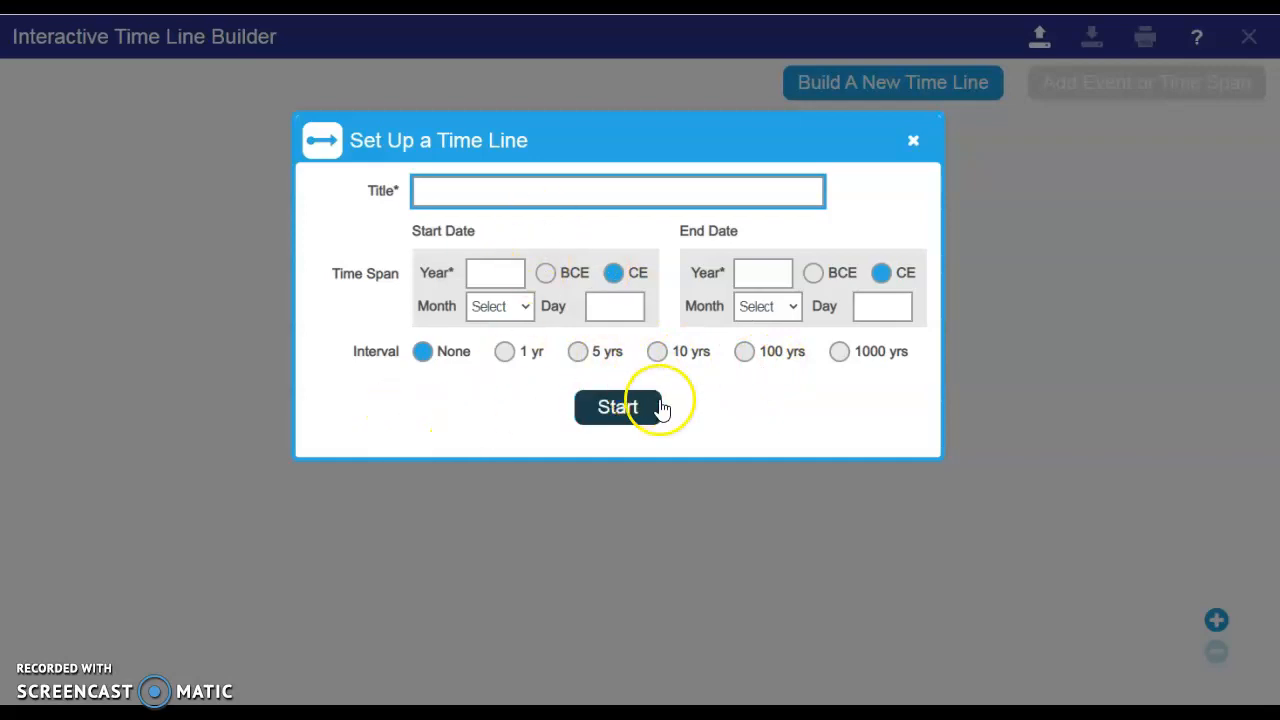
pyautogui.click(516, 196)
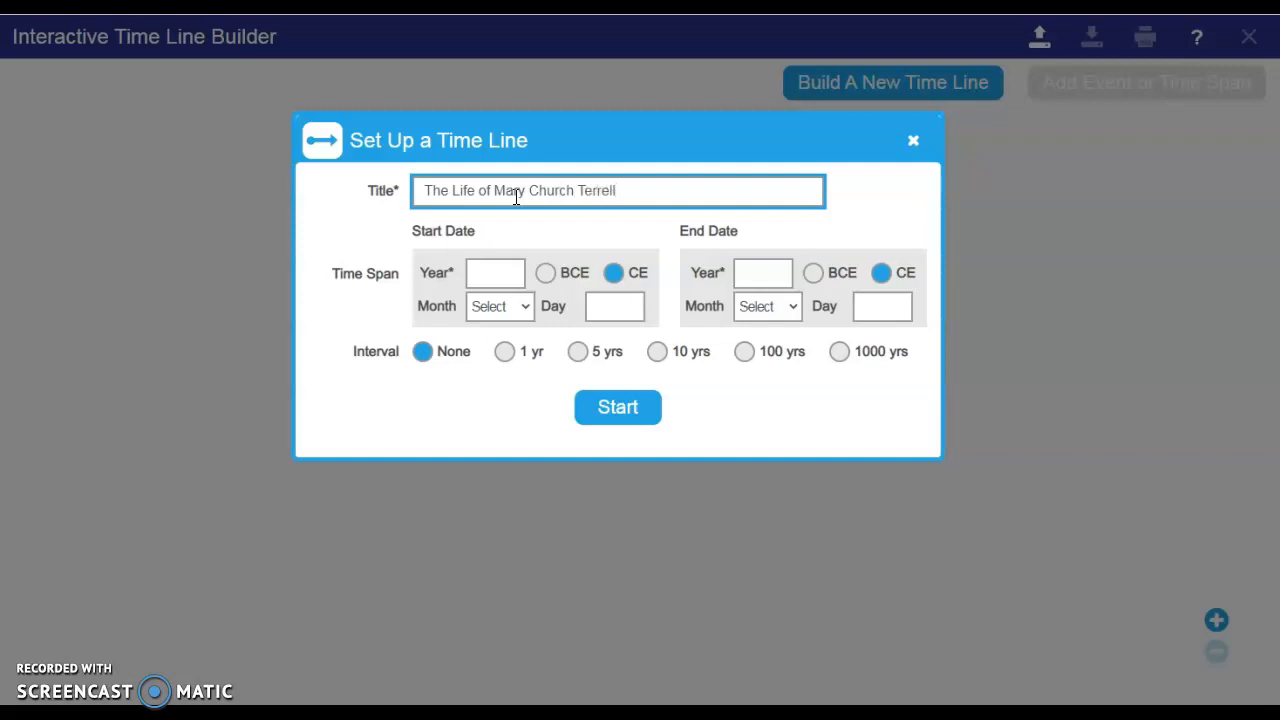
# Create the time line with a span from 1860 CE to 1960 CE and 10-year intervals
pyautogui.click(499, 273)
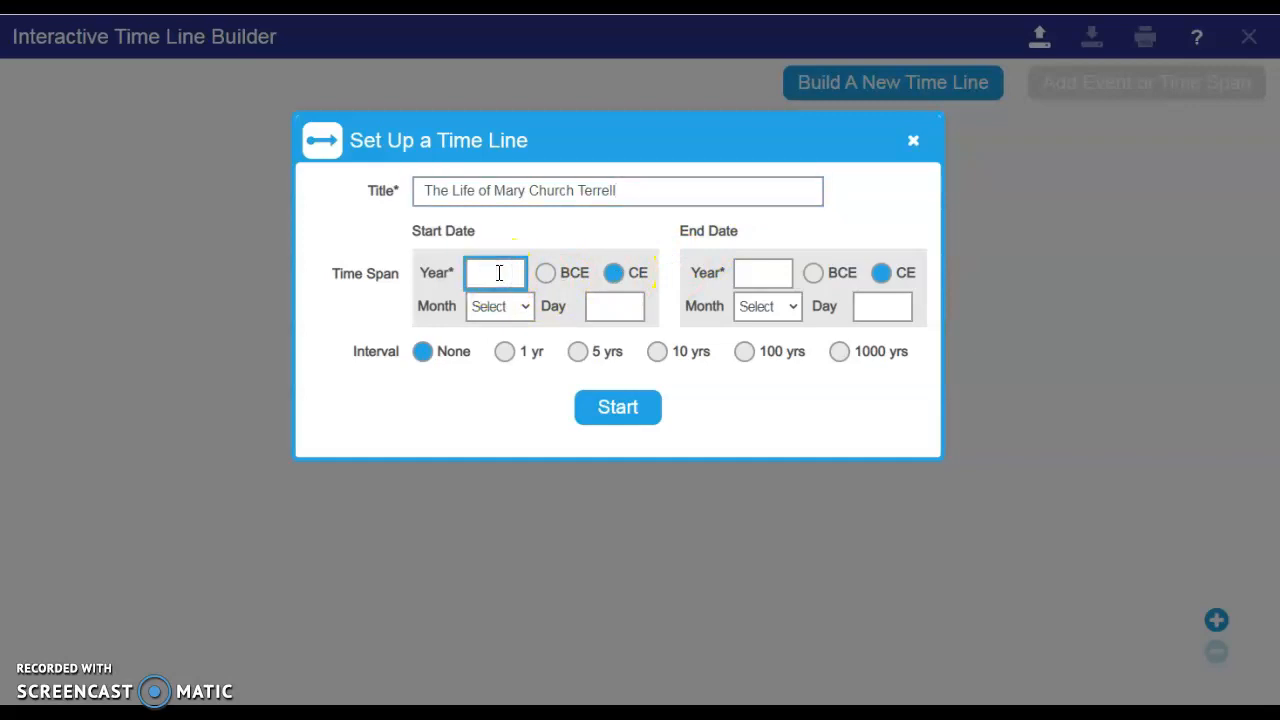
pyautogui.write('1860')
pyautogui.click(760, 277)
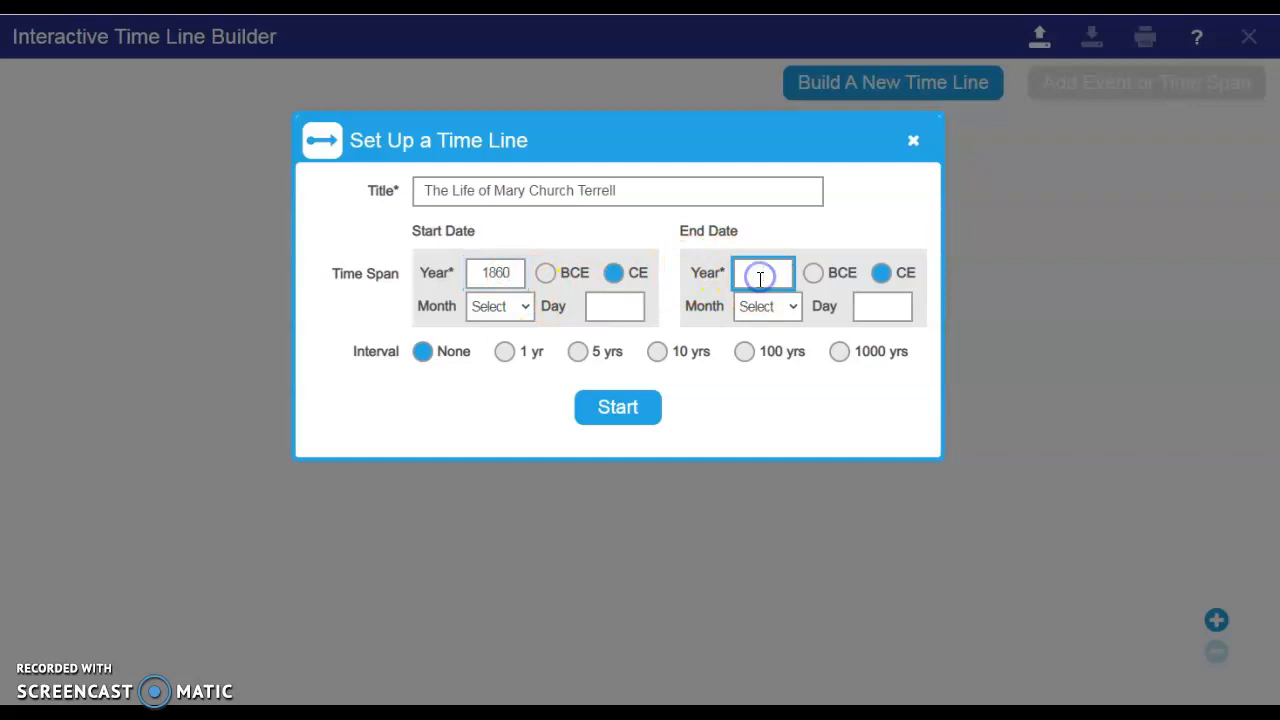
pyautogui.write('1960')
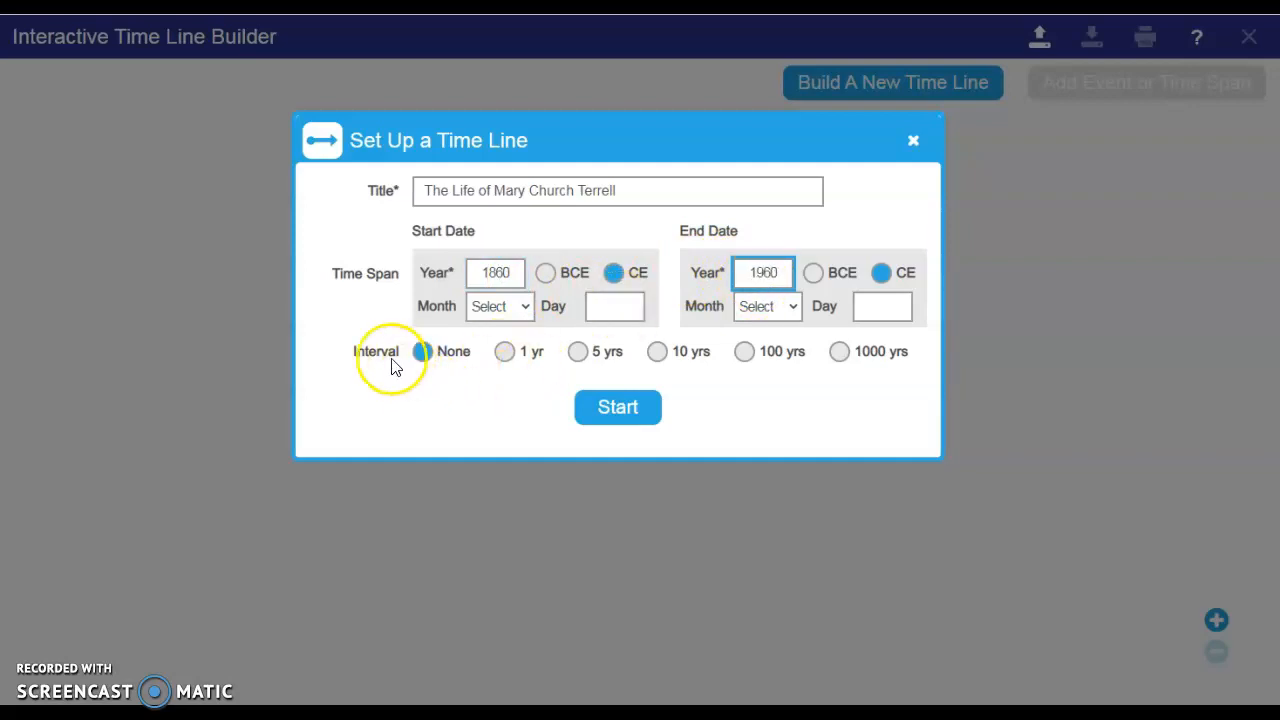
pyautogui.click(659, 360)
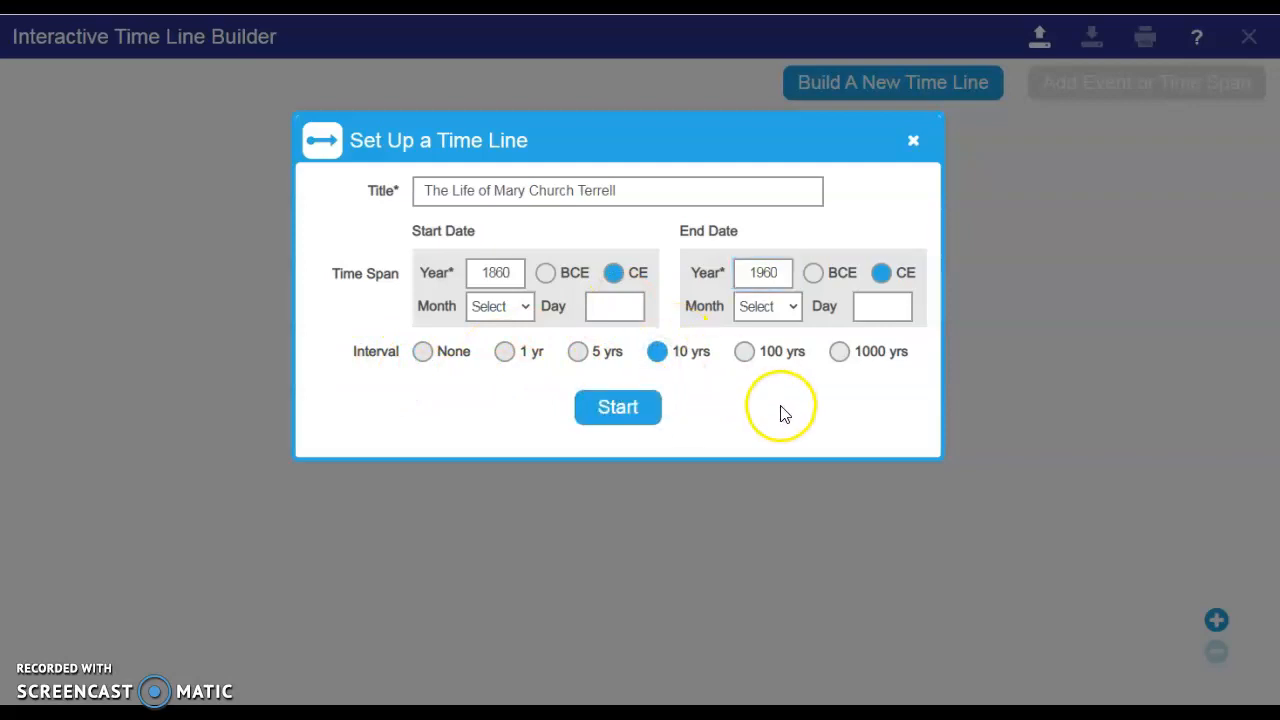
pyautogui.click(623, 399)
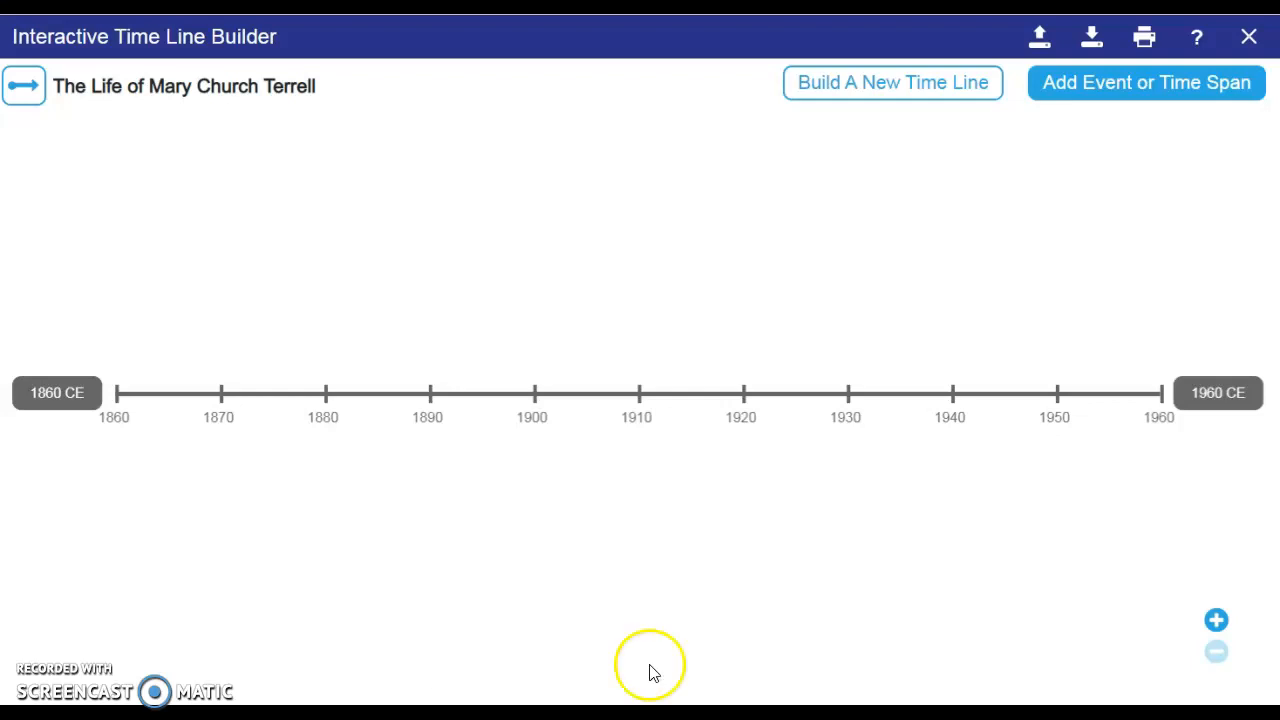
# Start a new event named "Birth" with the description "Born in Memphis, Tennessee to Robert Reed Church and Louisa Ayres"
pyautogui.click(1150, 90)
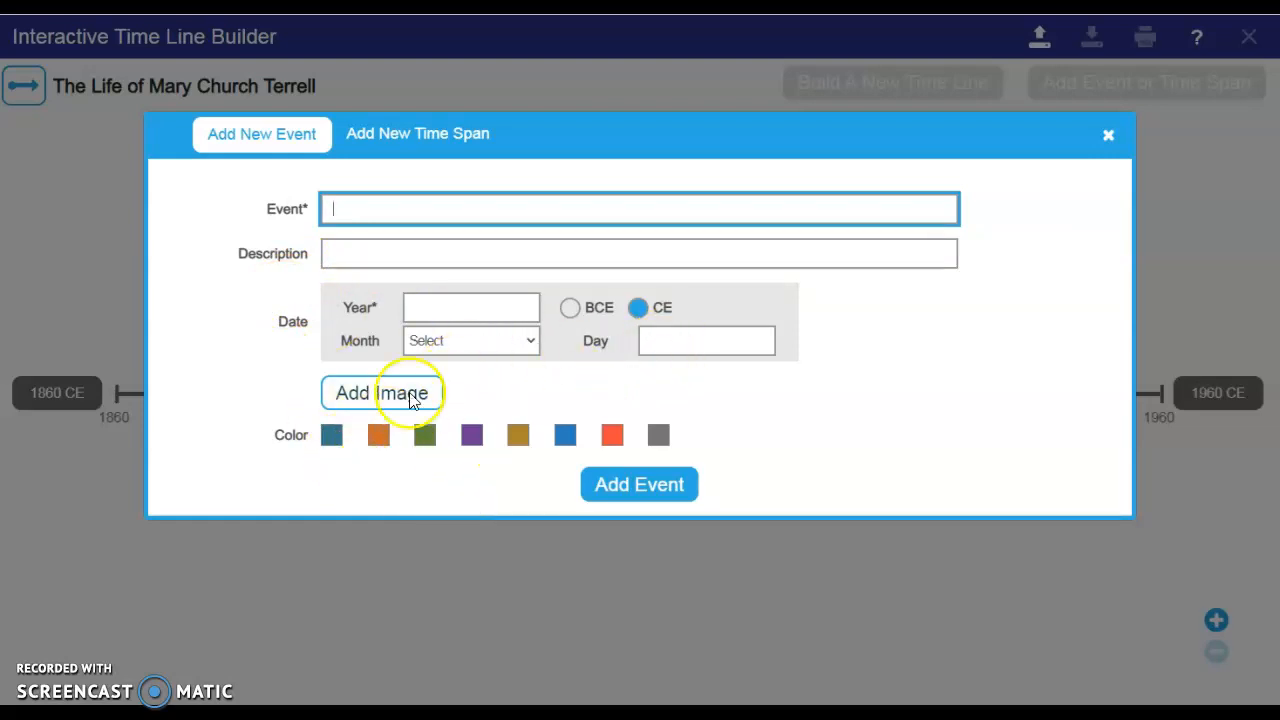
pyautogui.click(359, 210)
pyautogui.press('Tab')
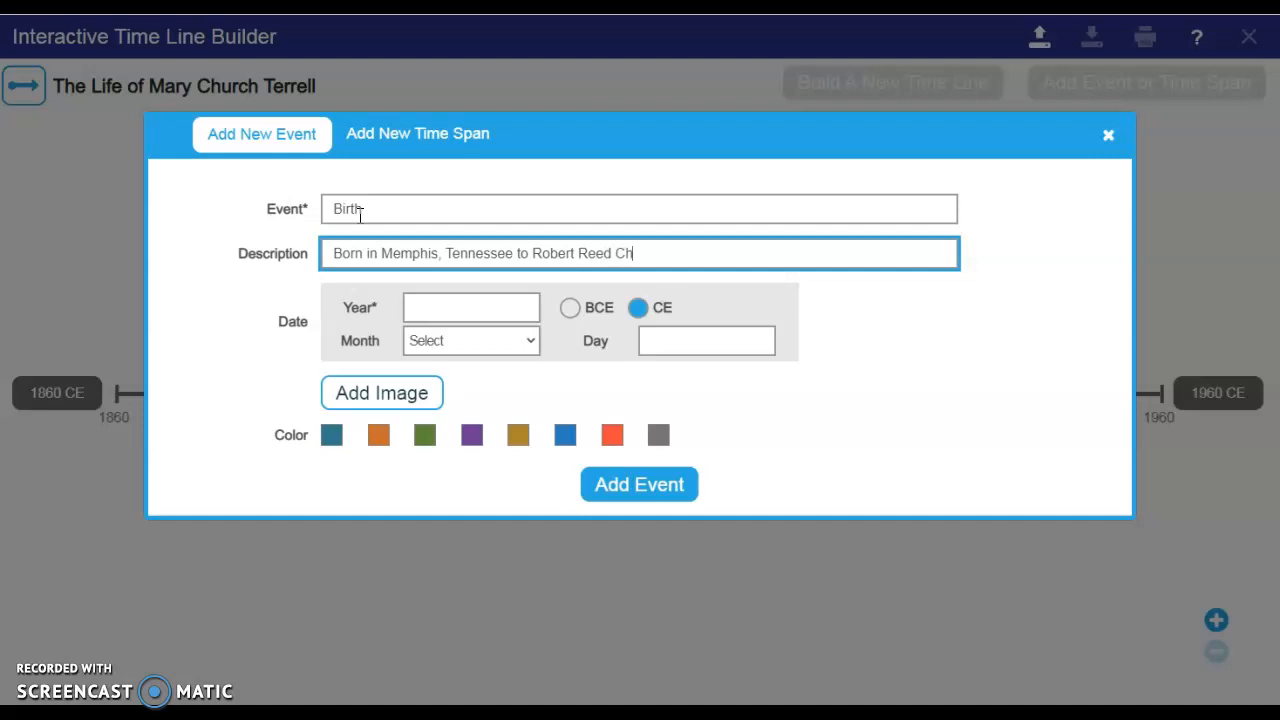
pyautogui.write('and Louisa Ayres')
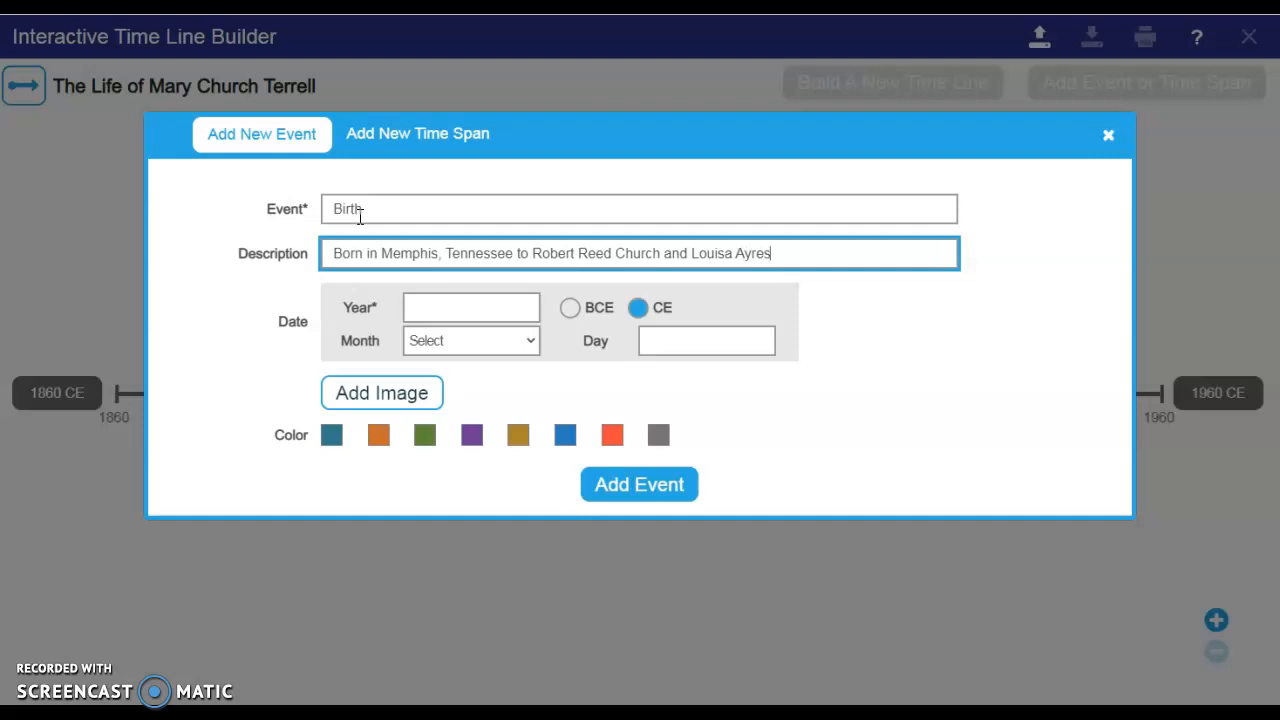
# Fill in the year, month and day of the Birth event with Mary Church Terrell's date of birth
pyautogui.click(434, 306)
pyautogui.write('18')
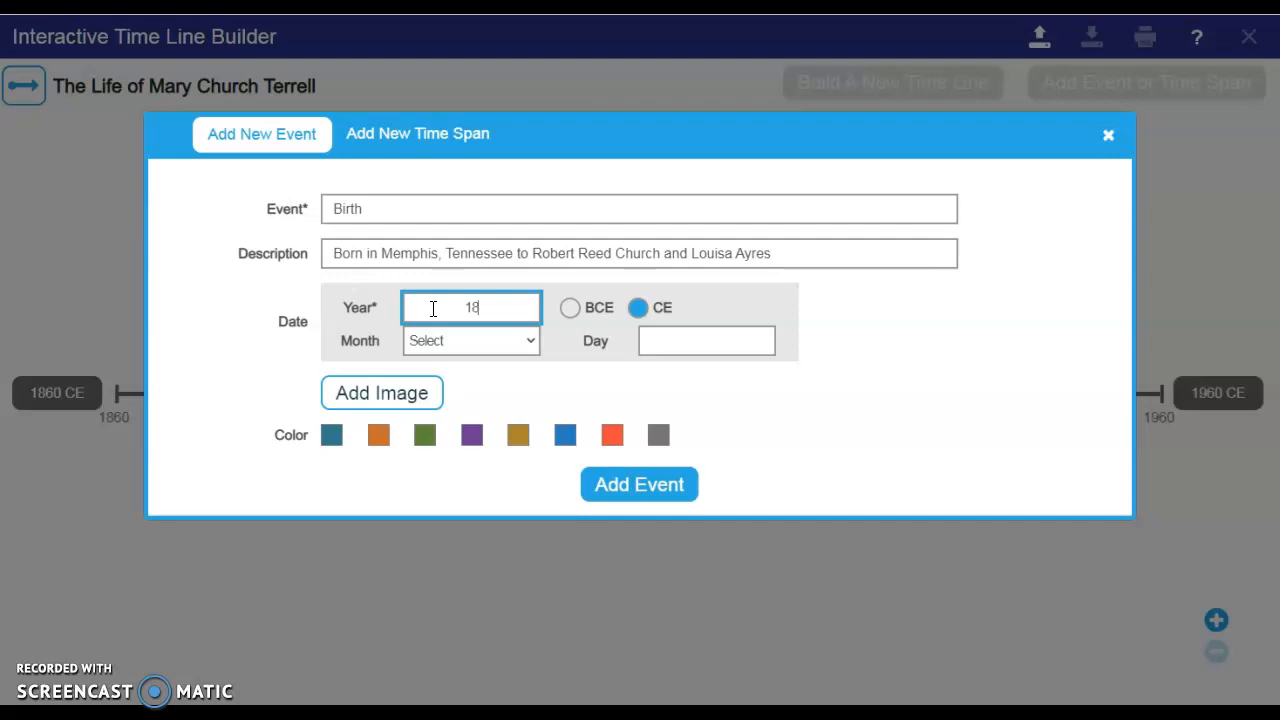
pyautogui.write('63')
pyautogui.click(490, 343)
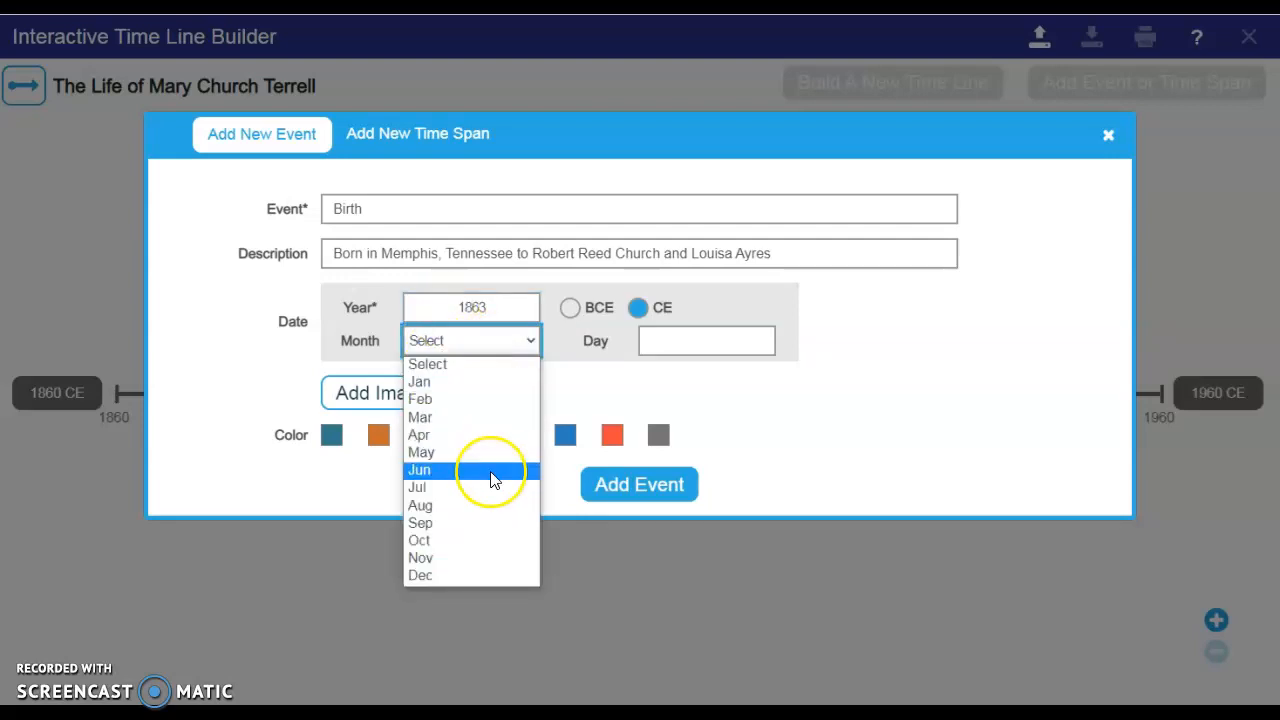
pyautogui.click(487, 522)
pyautogui.click(698, 333)
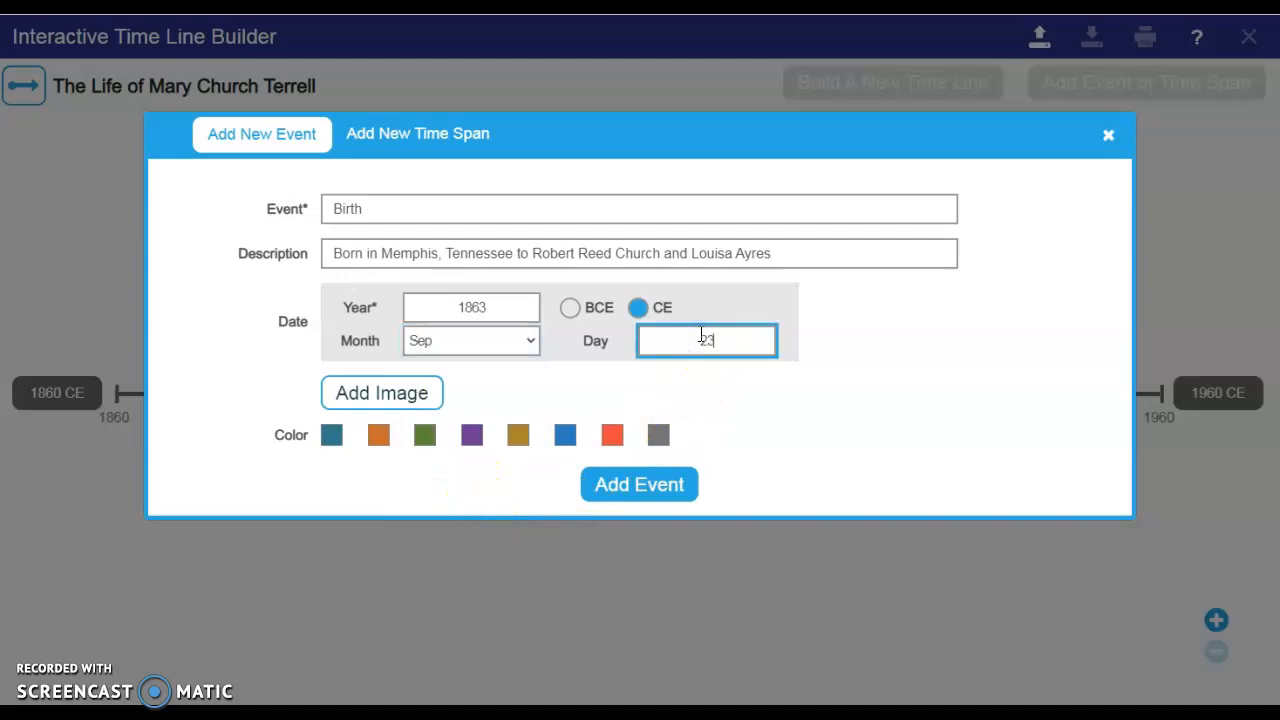
pyautogui.click(301, 477)
# Attach the Optimized-library-of-congress image of the seated woman to the Birth event, colour it teal, and add it to the time line
pyautogui.click(403, 395)
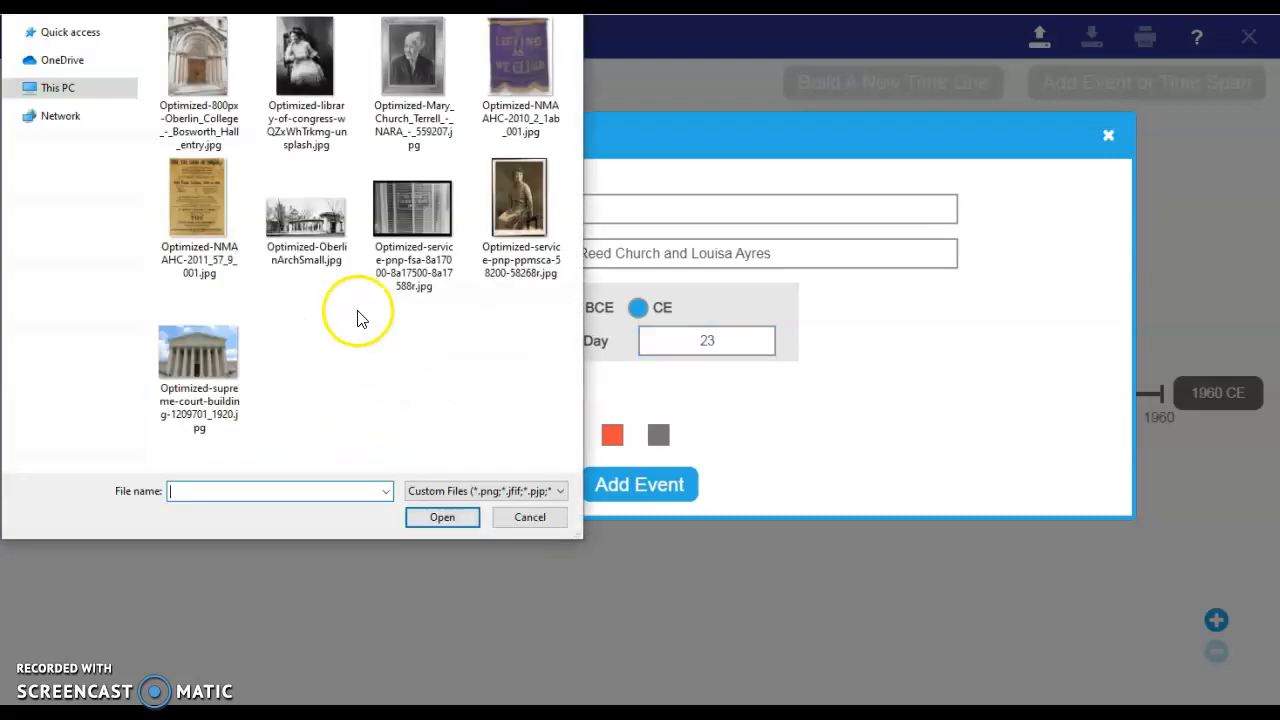
pyautogui.click(308, 82)
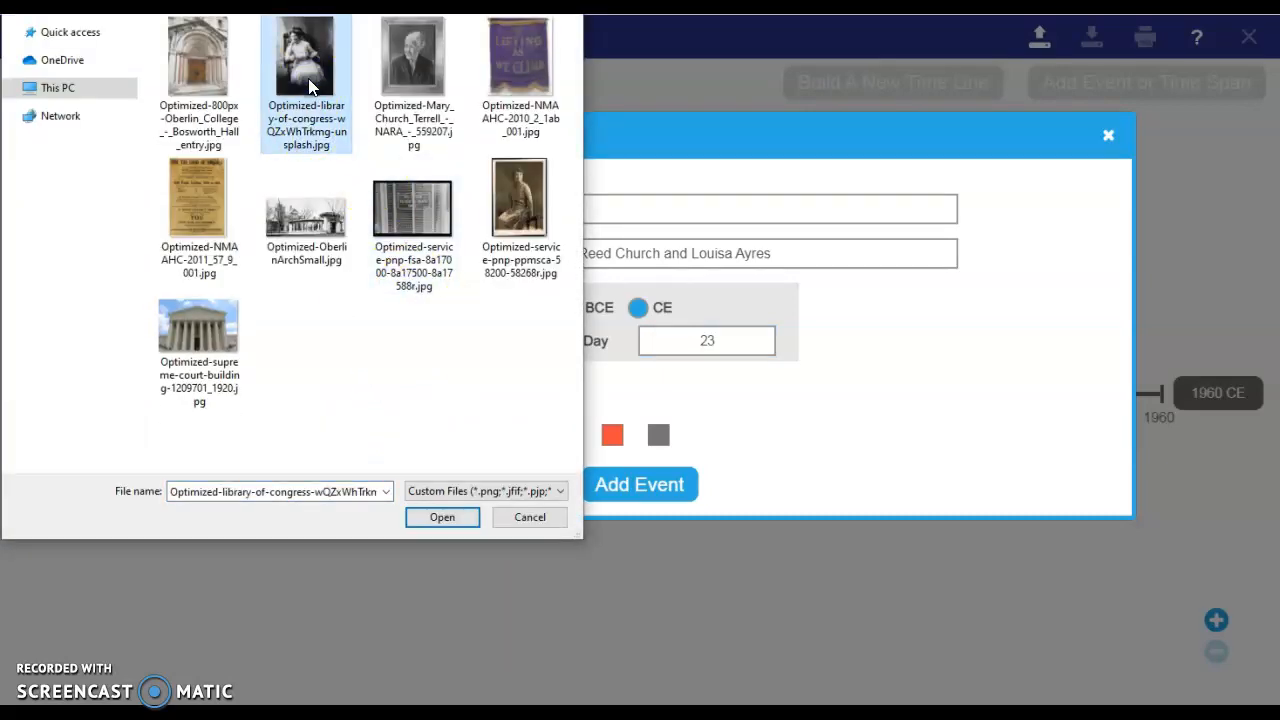
pyautogui.click(440, 518)
pyautogui.click(332, 438)
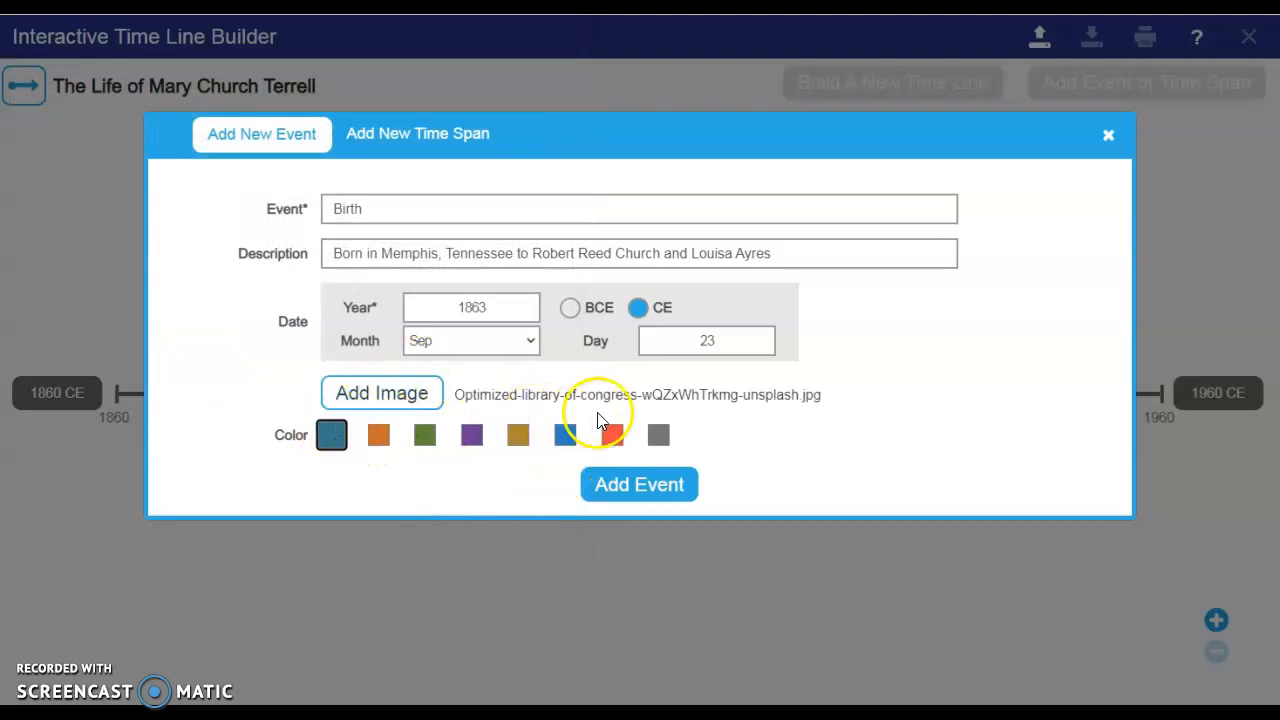
pyautogui.click(626, 481)
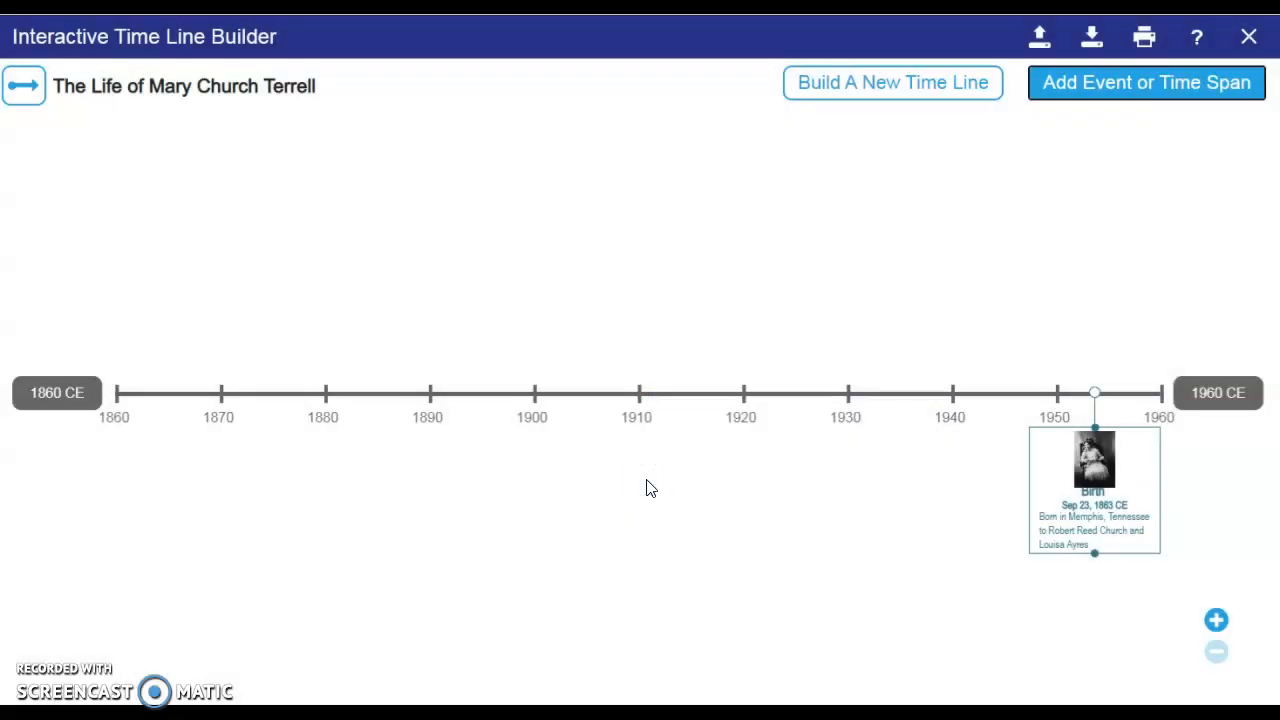
# Move the Birth event's marker along the time line to its correct year, shortly after the 1860 mark
pyautogui.moveTo(1094, 392); pyautogui.dragTo(138, 401)
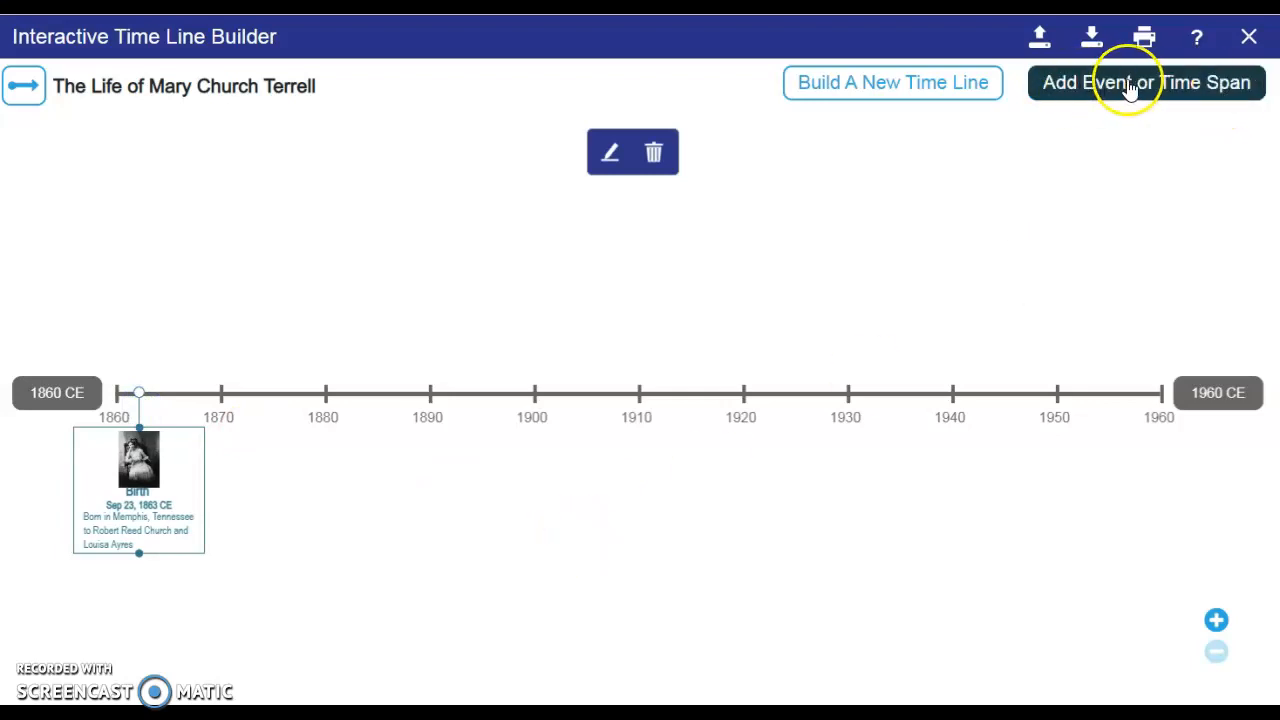
pyautogui.click(1032, 208)
# Start an event "Master's Degree in Education" described as "From Oberlin College, Terrell was one of the first two African American women to earn a master's degree"
pyautogui.click(1114, 93)
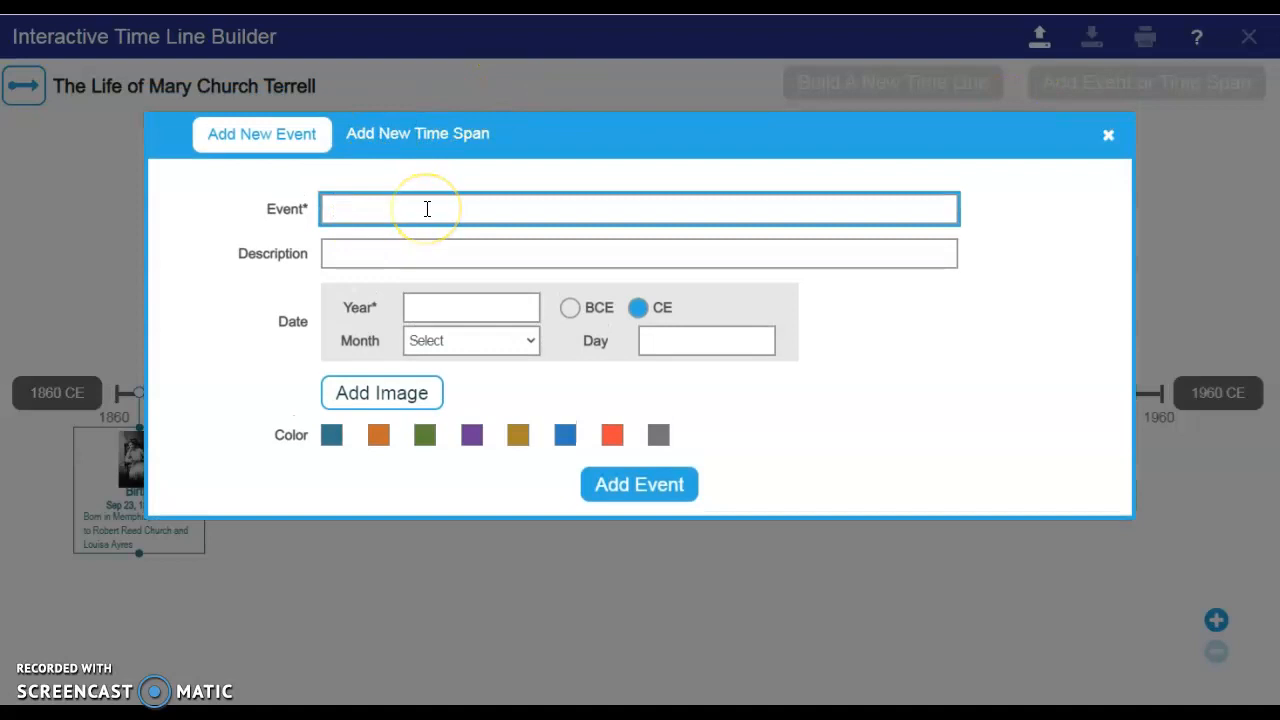
pyautogui.write("Master's Degree in Education")
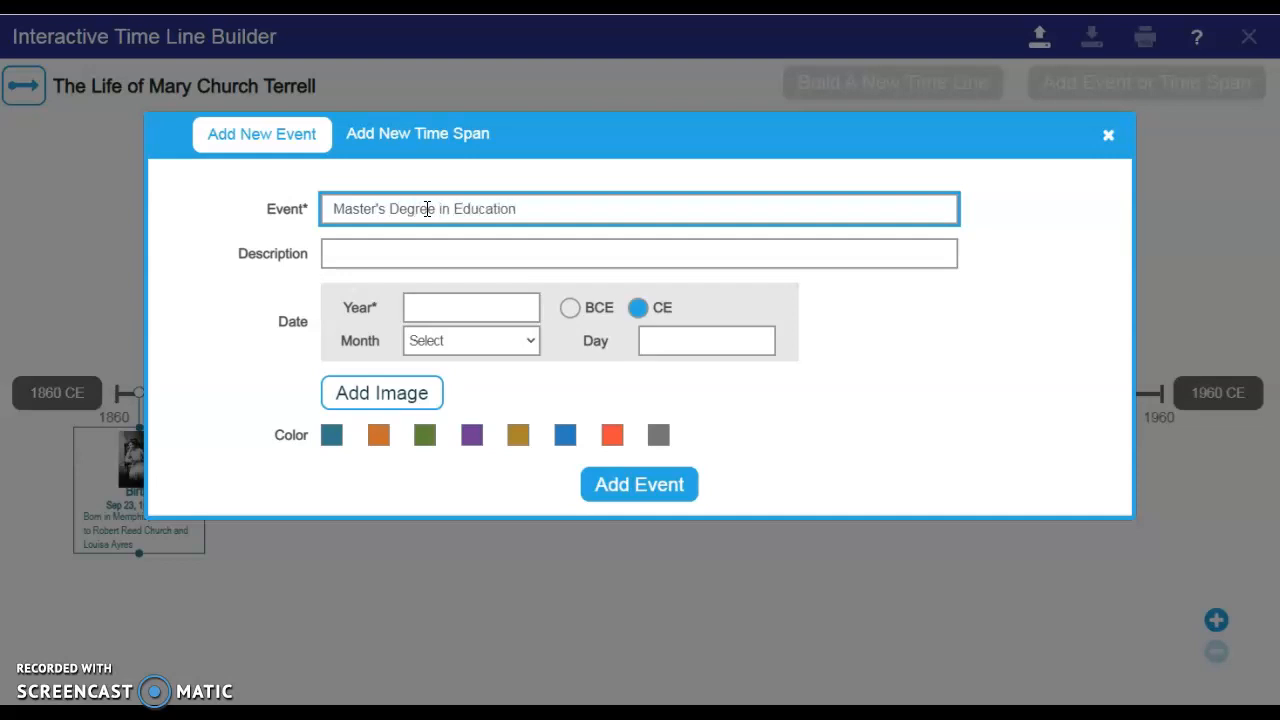
pyautogui.press('Tab')
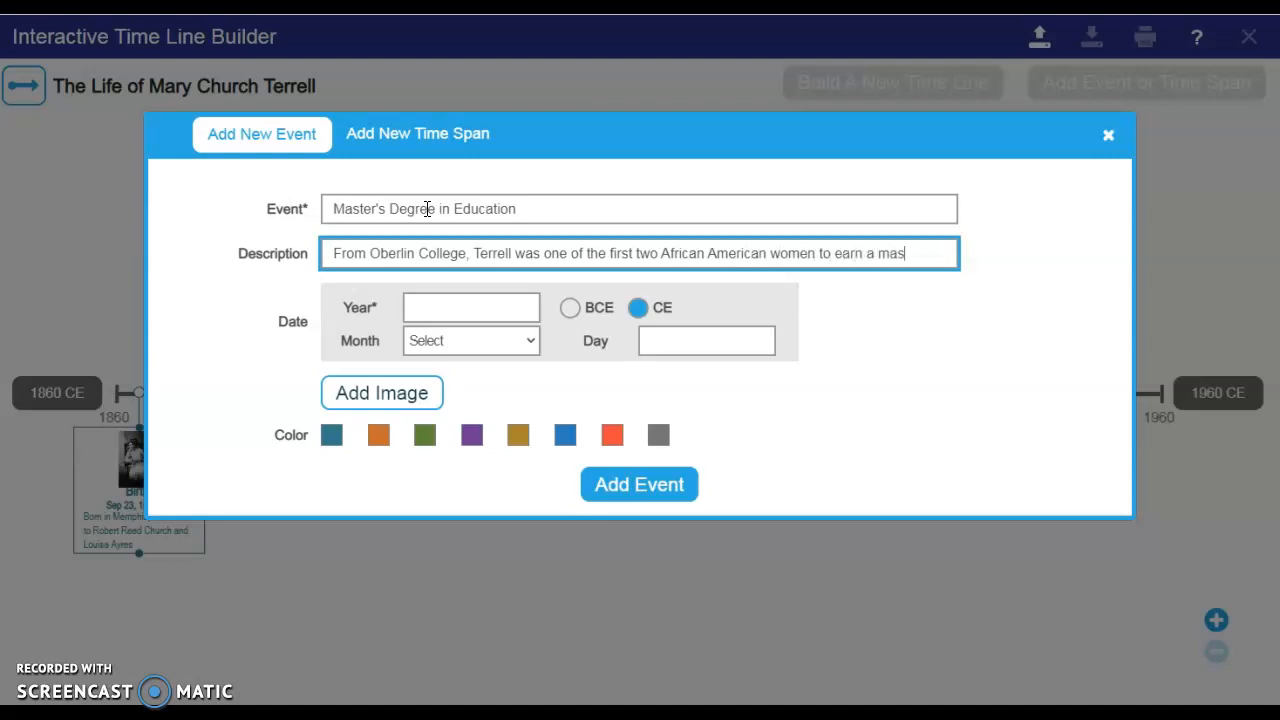
pyautogui.write('degree')
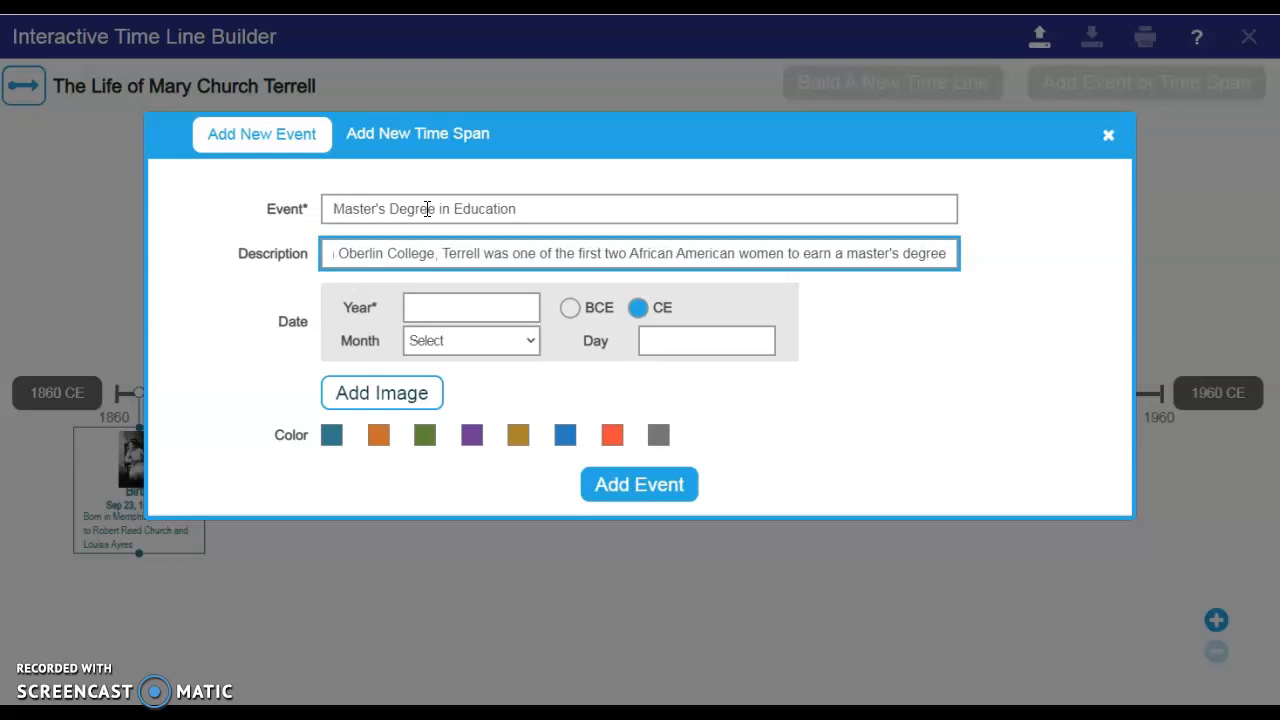
# Set the year of the Master's Degree in Education event to 1888 CE, leaving month and day unset
pyautogui.click(480, 314)
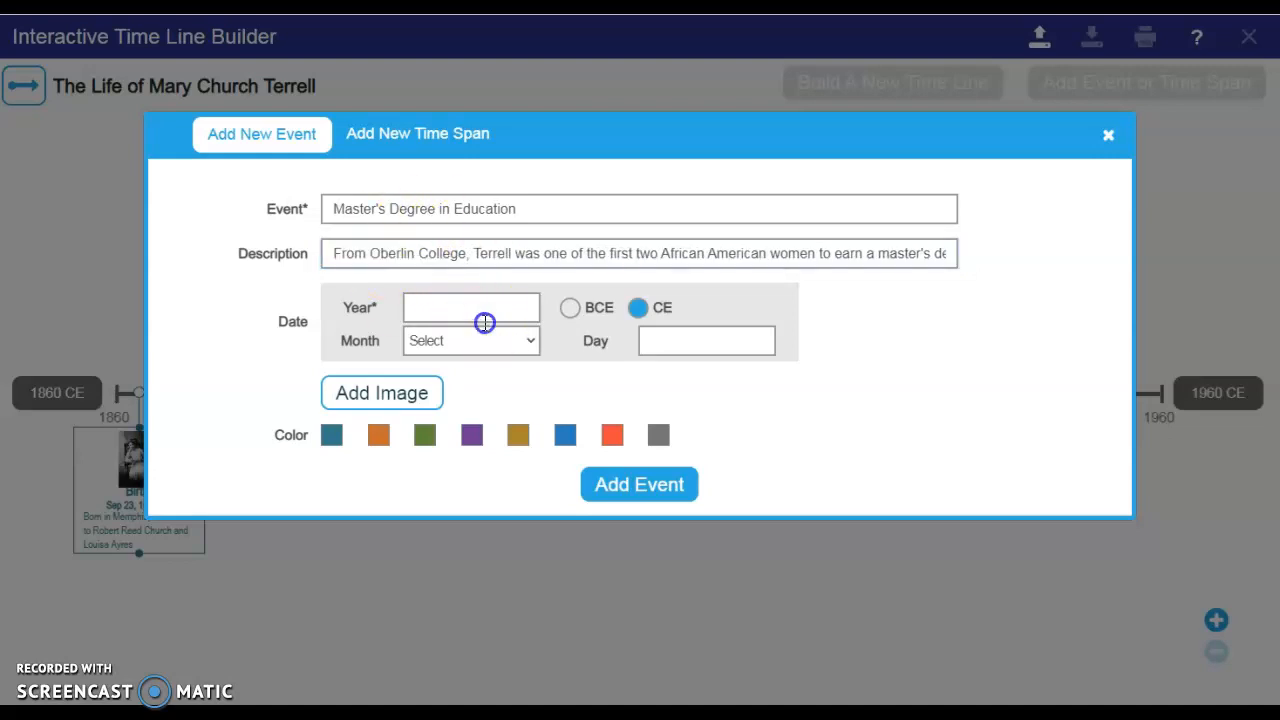
pyautogui.write('188')
pyautogui.click(486, 314)
pyautogui.write('8')
pyautogui.click(500, 314)
pyautogui.click(665, 333)
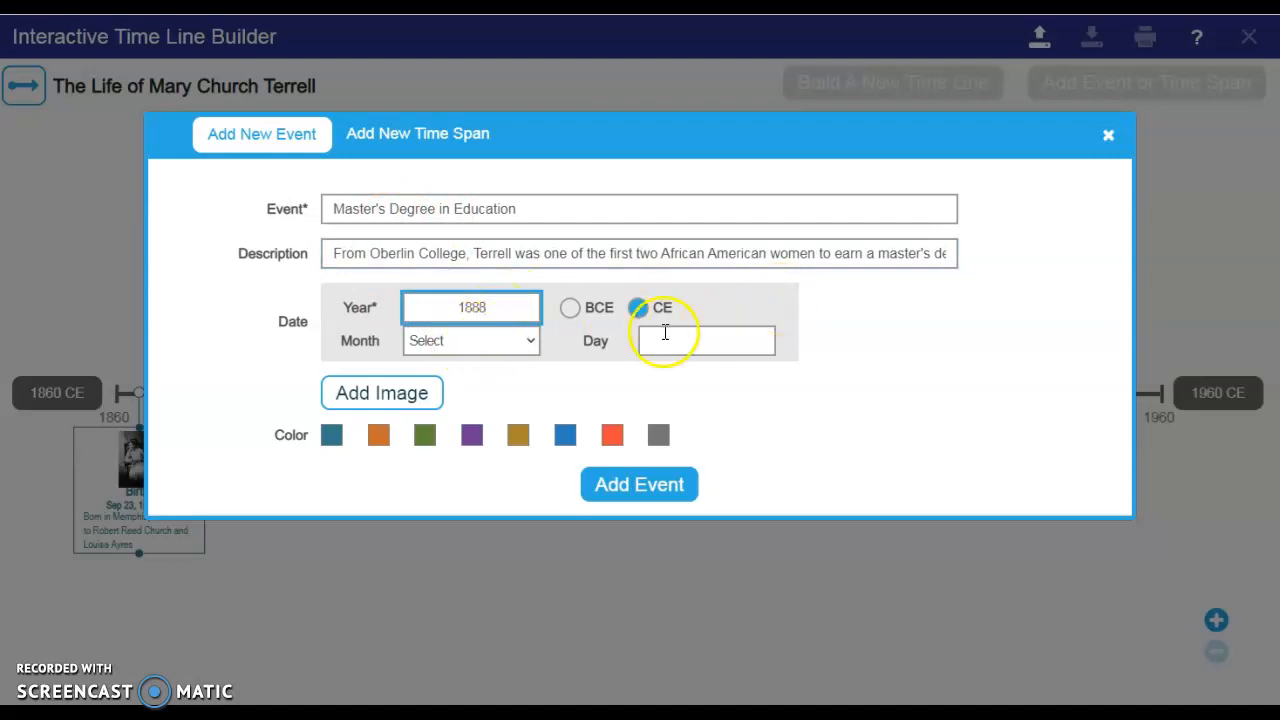
# Attach Optimized-800px-Oberlin_College_-_Bosworth_Hall_entry.jpg to the Master's Degree event, colour it orange, and add it to the time line
pyautogui.click(421, 392)
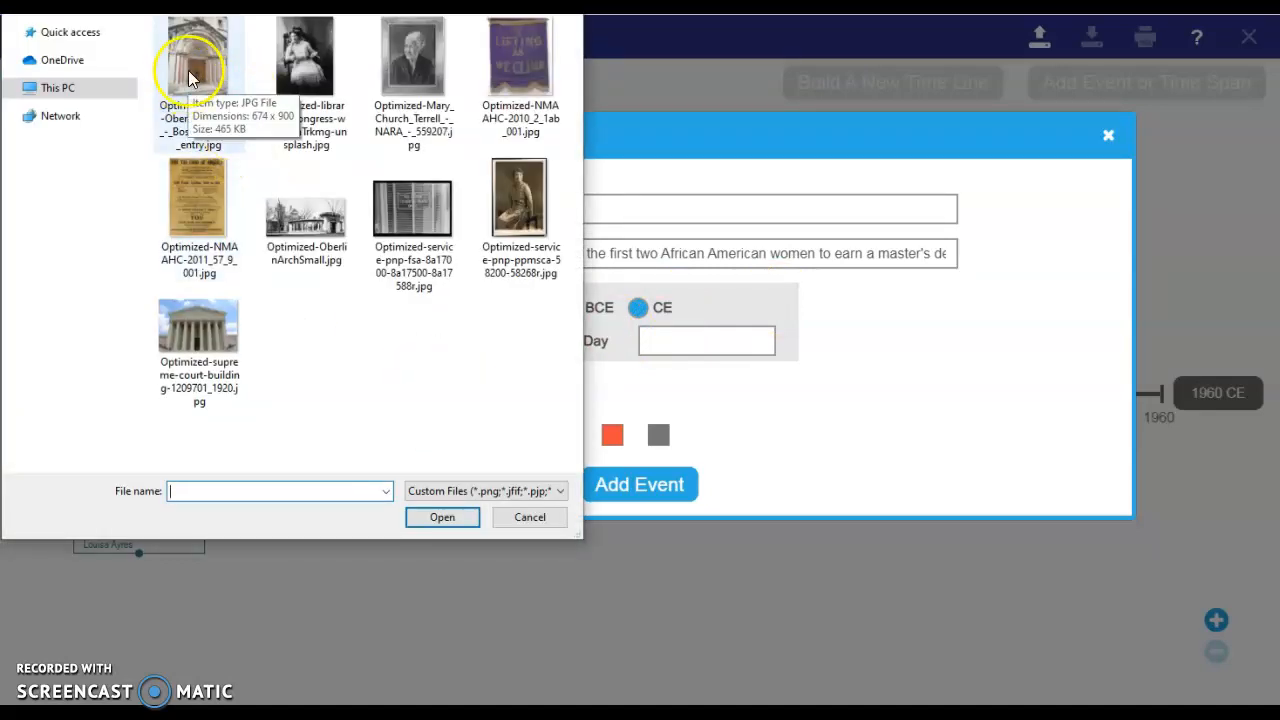
pyautogui.click(193, 78)
pyautogui.click(442, 517)
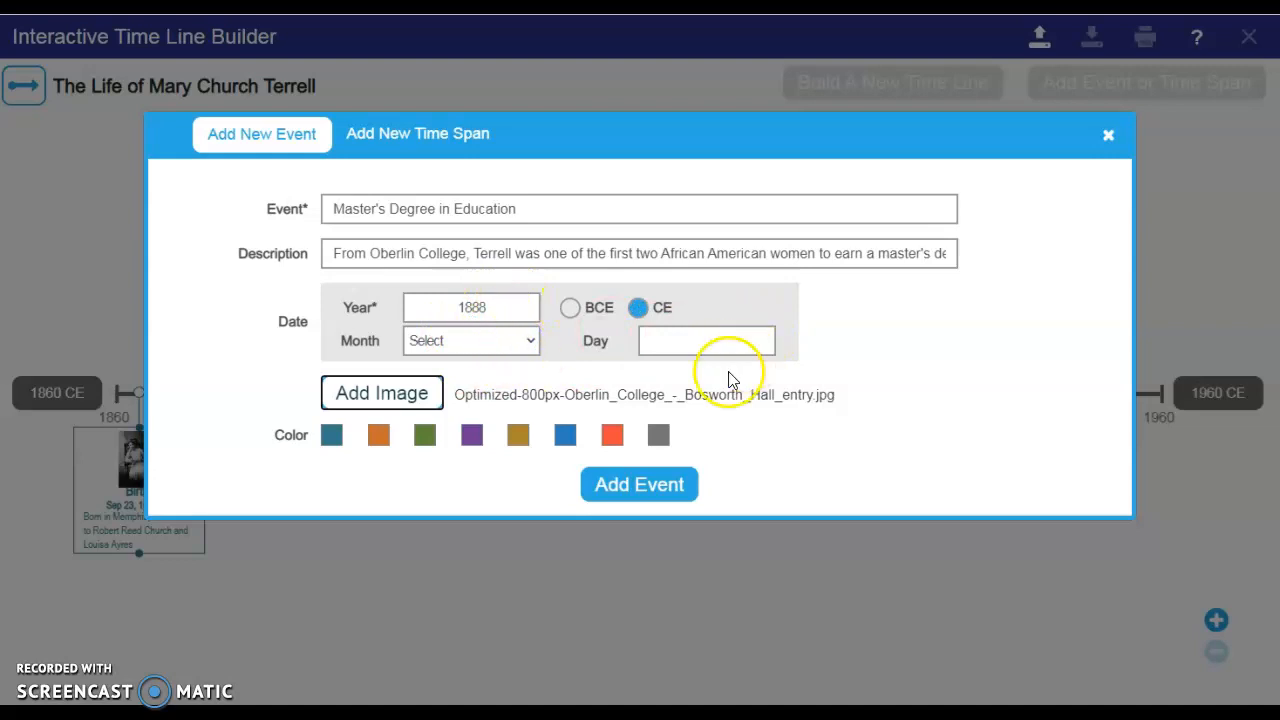
pyautogui.click(378, 437)
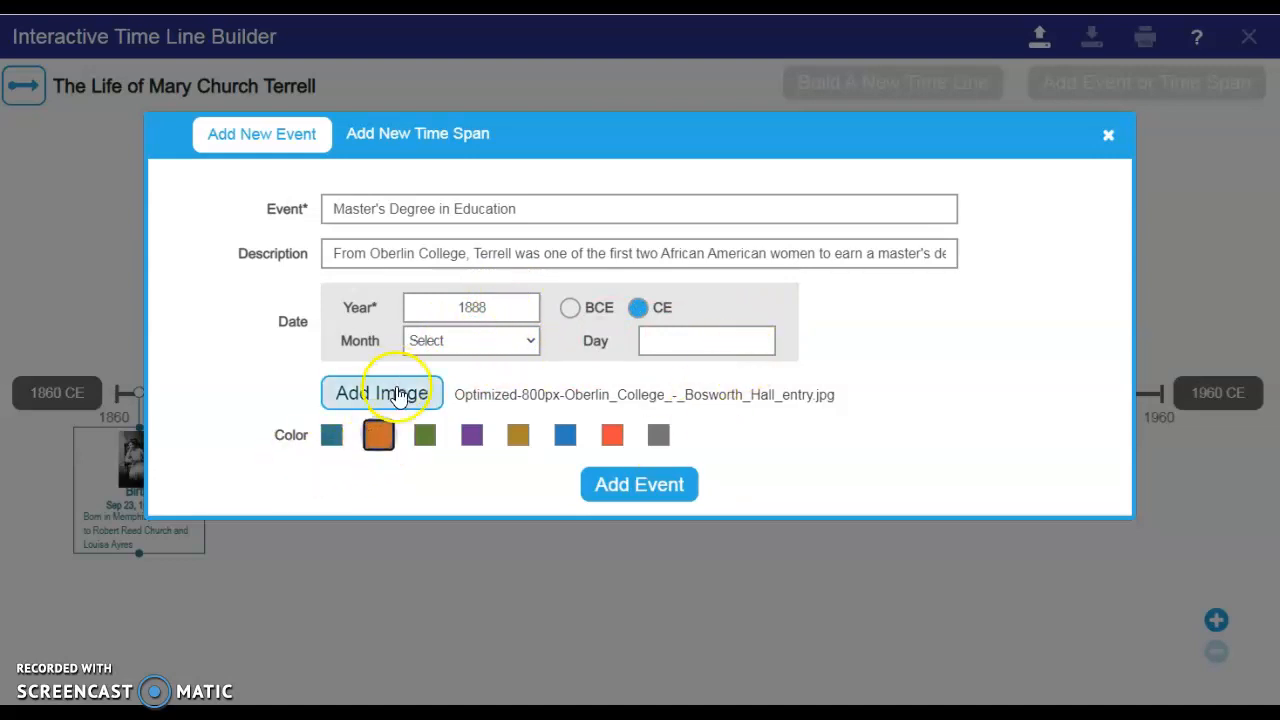
pyautogui.click(636, 488)
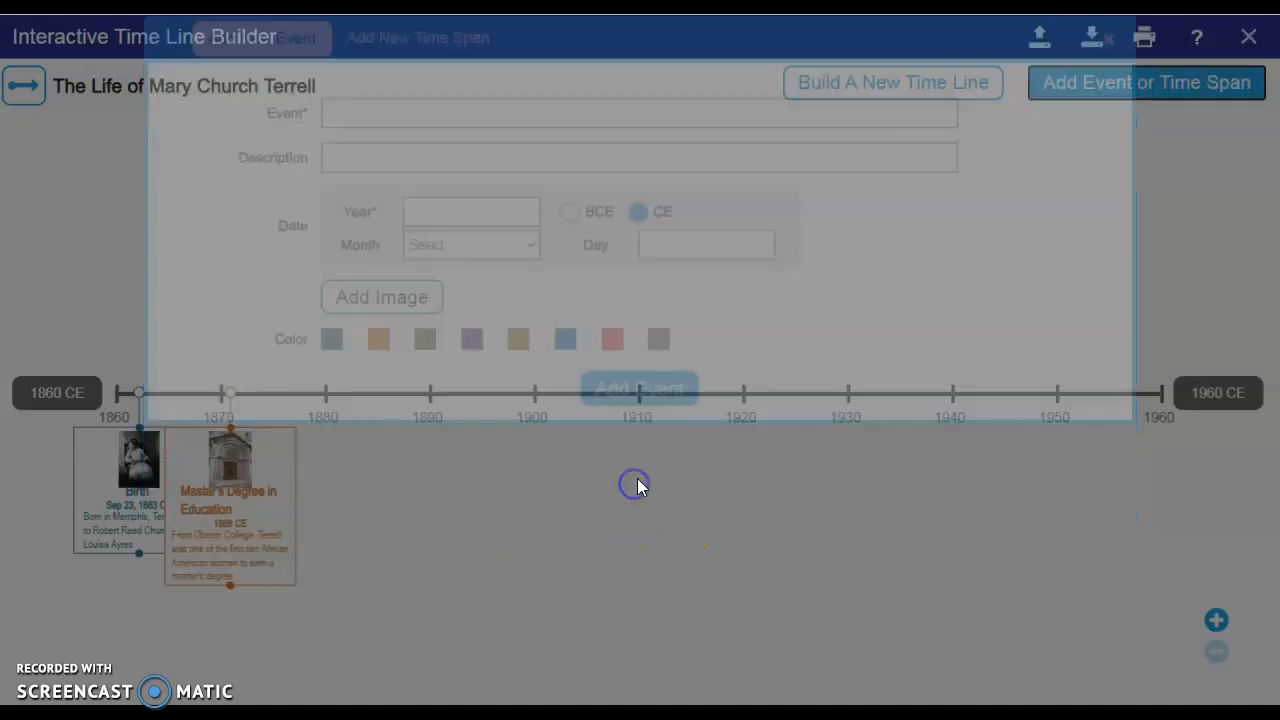